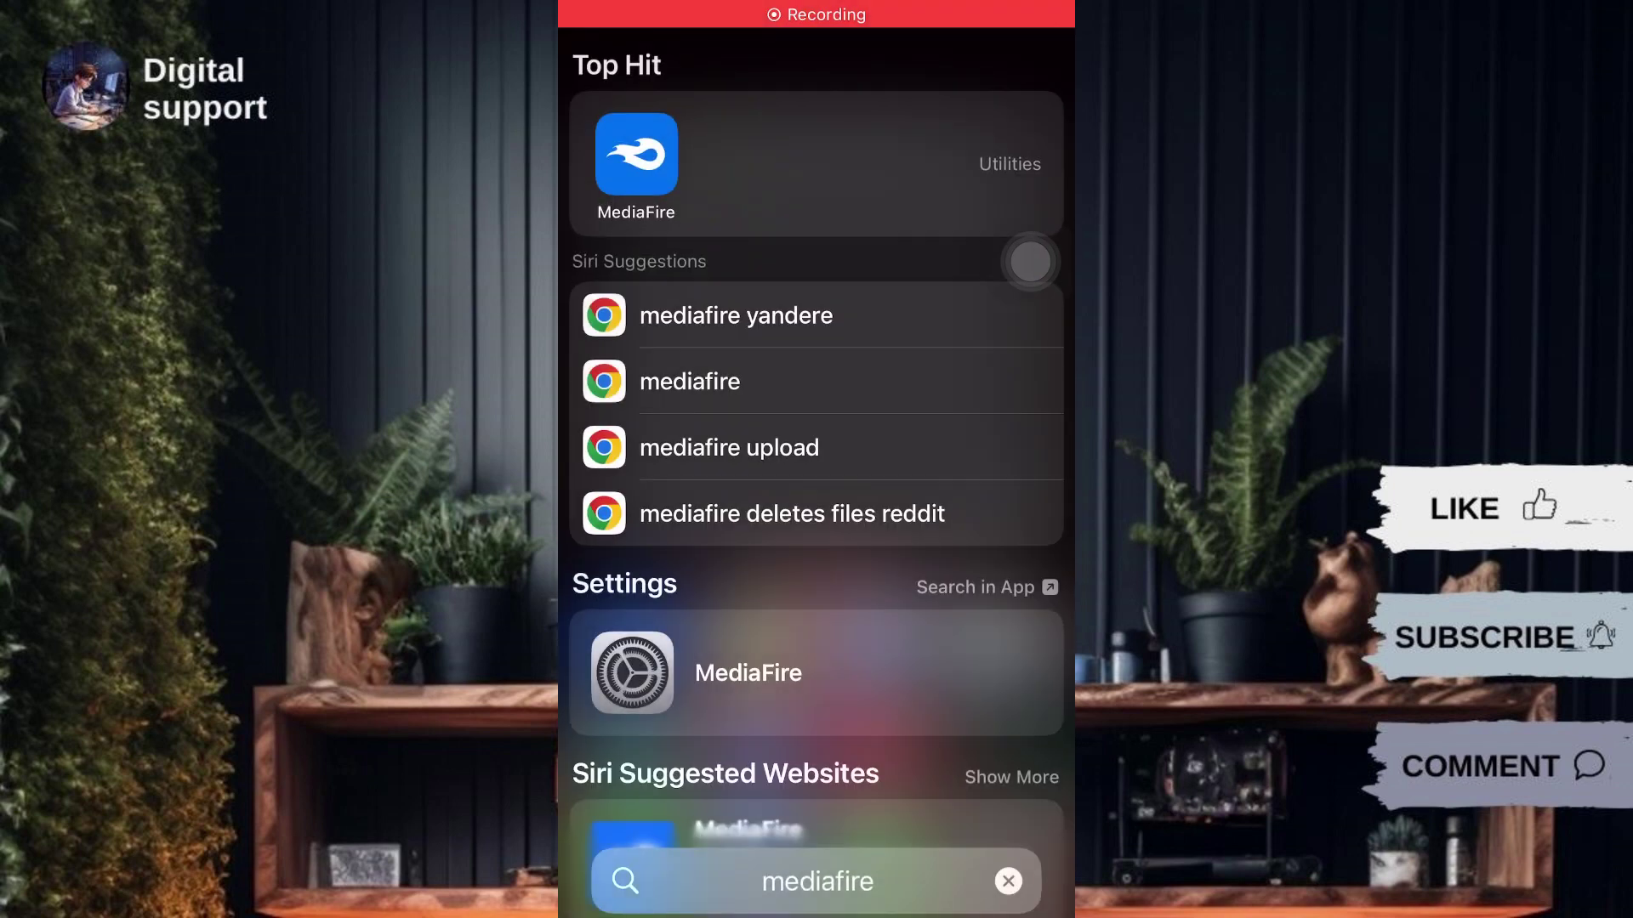
Step: Search the Home Screen for 'tik' and launch TikTok from the results
{"action": "left_click", "coordinate": [818, 521]}
{"action": "key", "text": "BackSpace"}
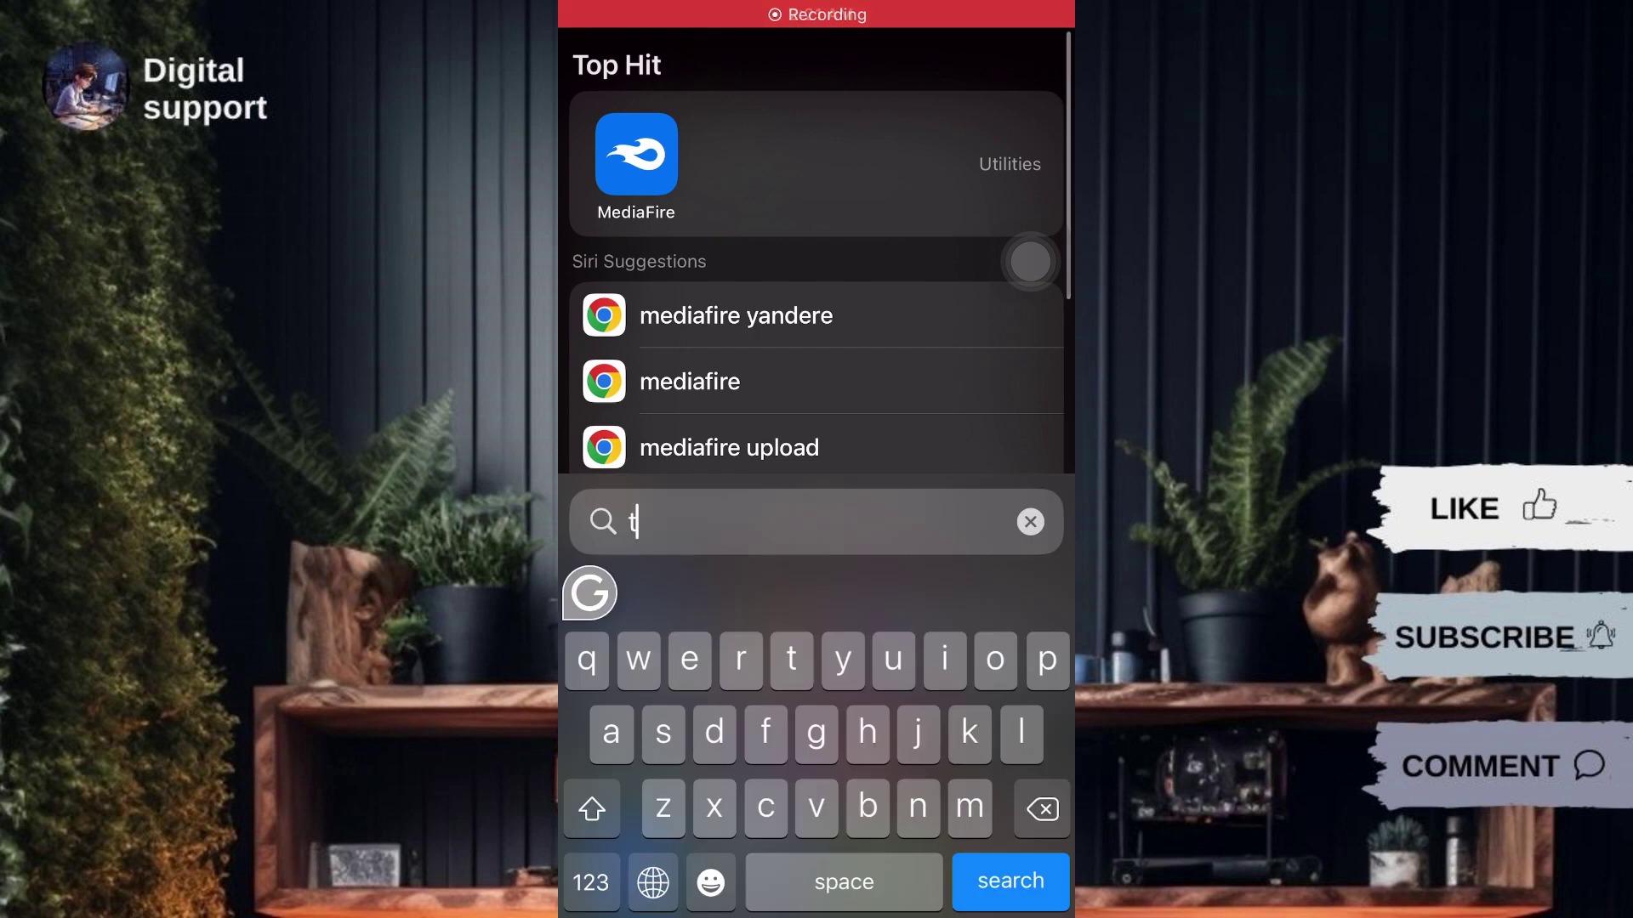
{"action": "type", "text": "tik"}
{"action": "key", "text": "Return"}
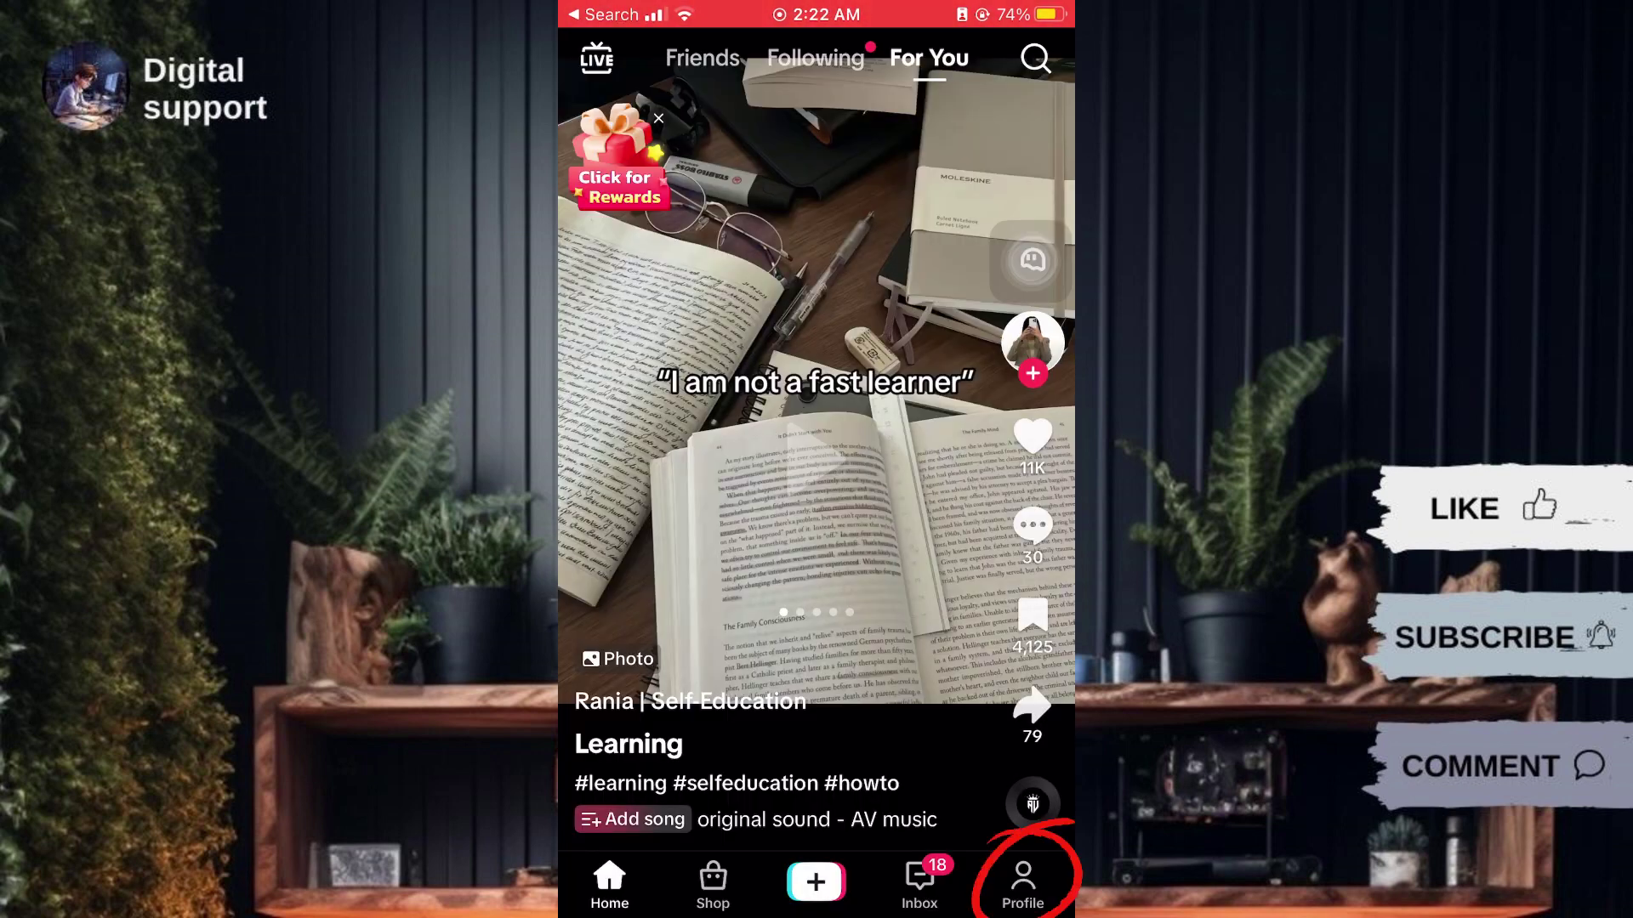
{"action": "left_click", "coordinate": [1023, 881]}
{"action": "left_click", "coordinate": [1035, 55]}
{"action": "left_click", "coordinate": [714, 860]}
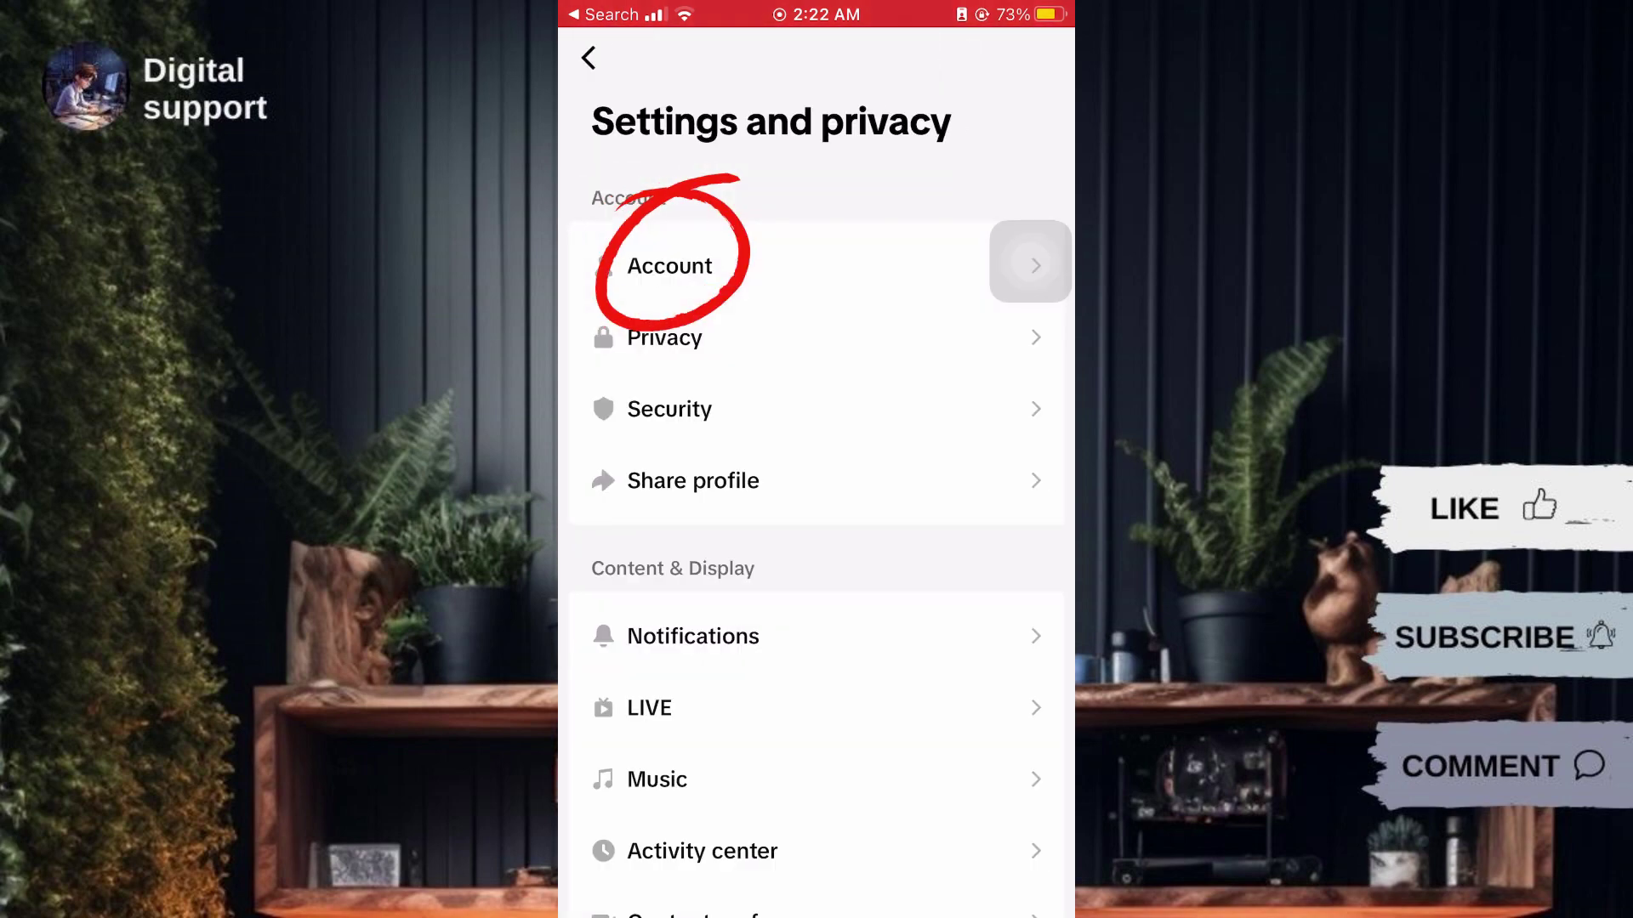
{"action": "left_click", "coordinate": [670, 265]}
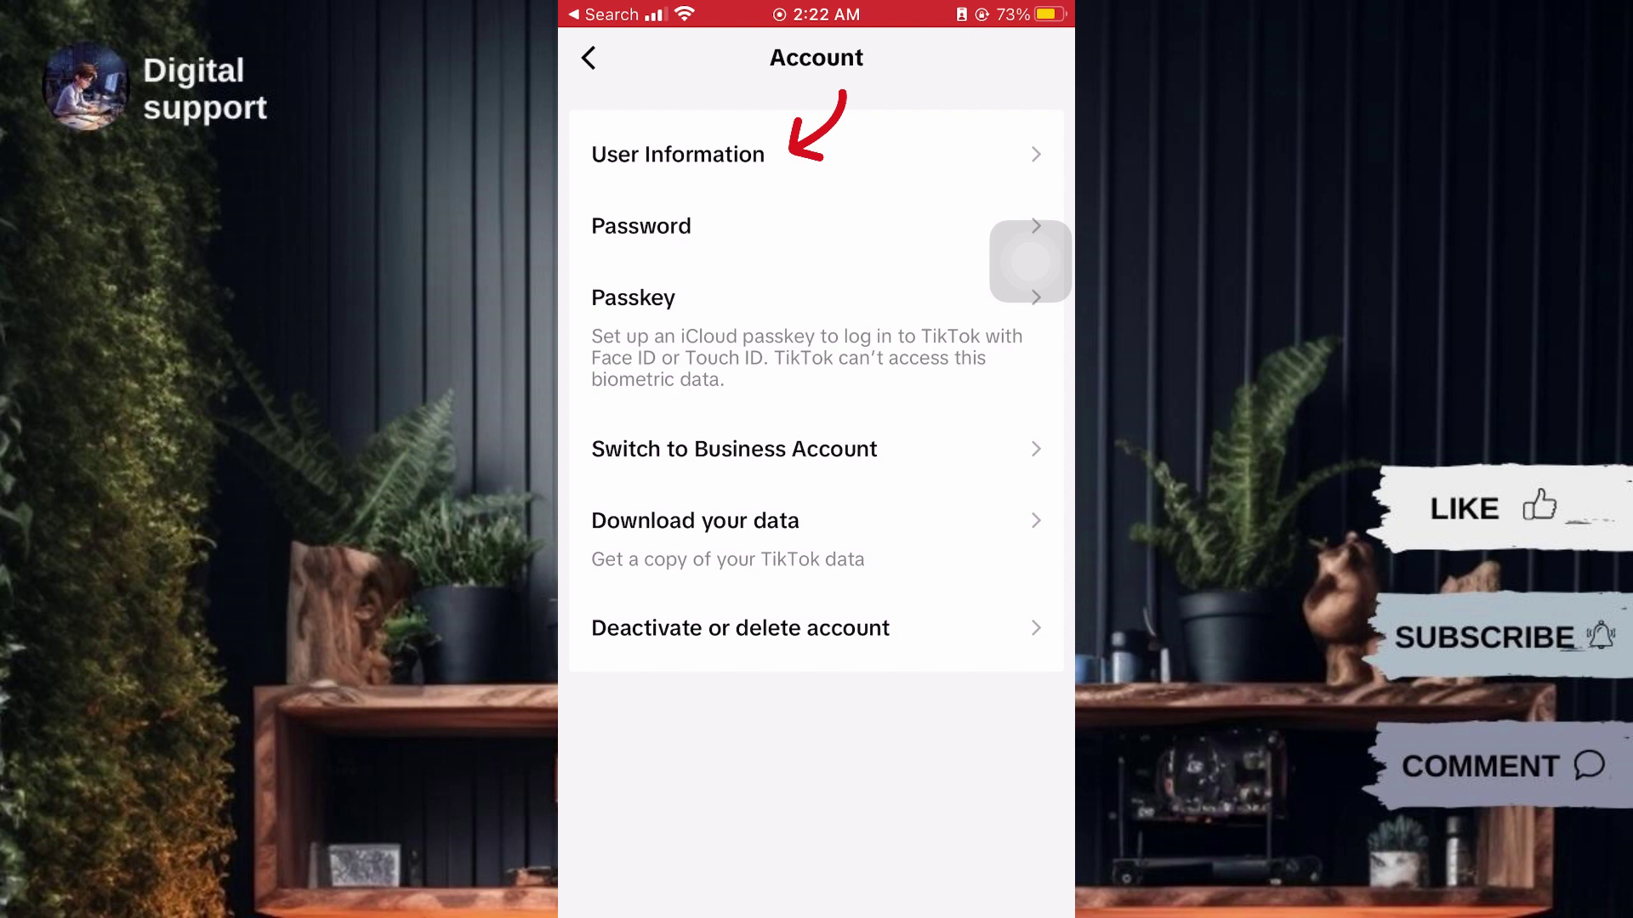
{"action": "left_click", "coordinate": [677, 155]}
{"action": "left_click", "coordinate": [588, 57]}
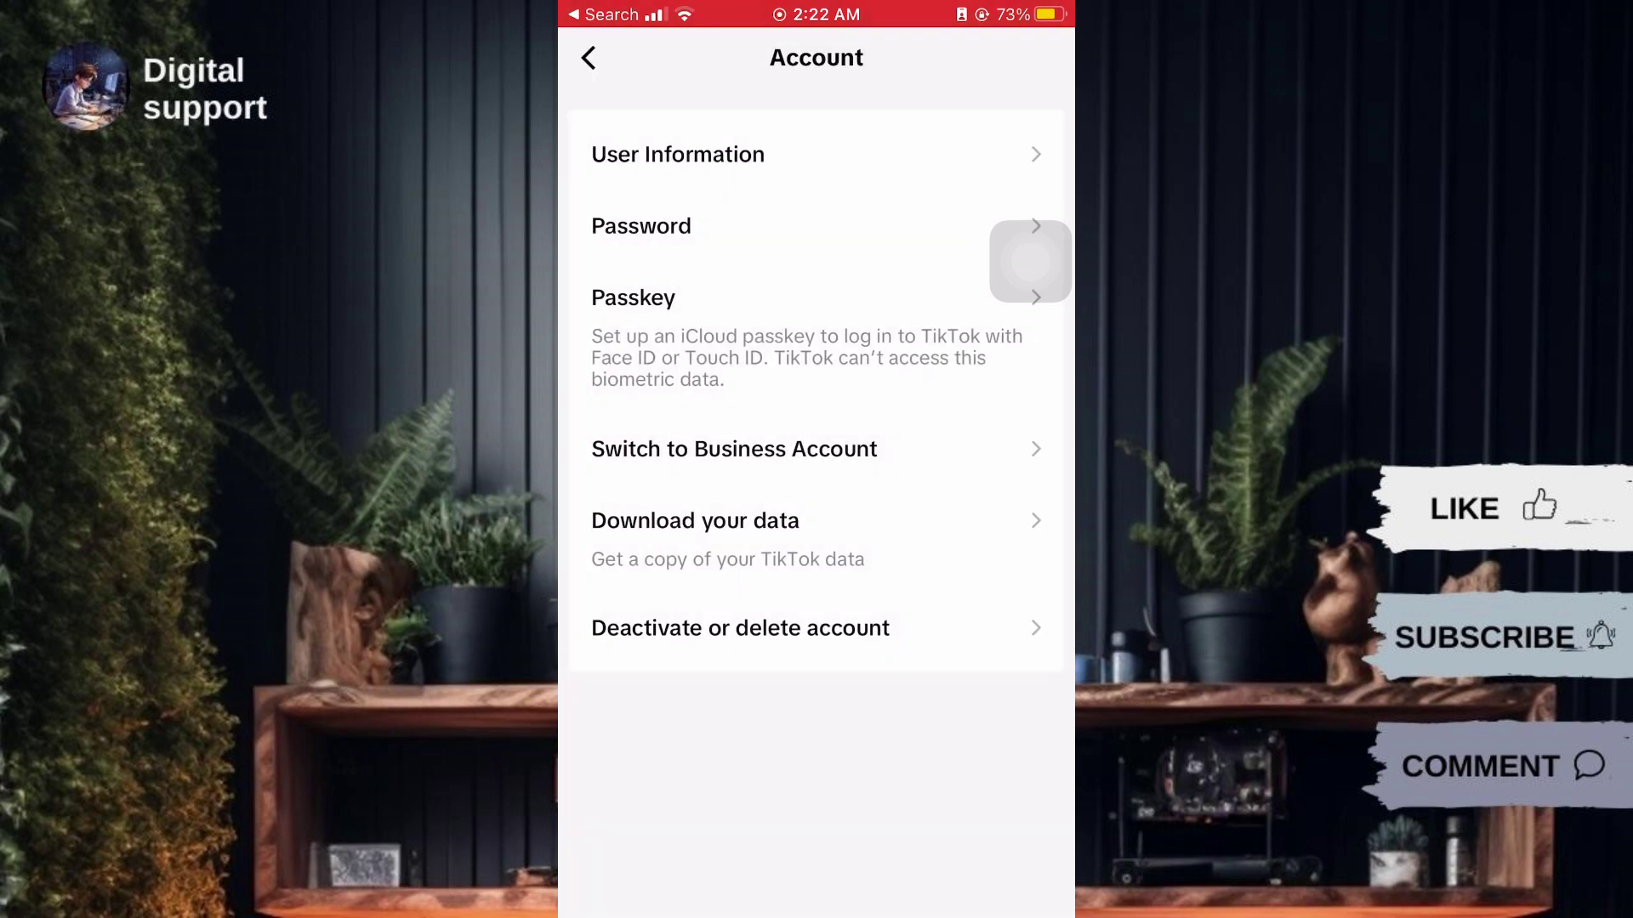
{"action": "left_click", "coordinate": [677, 155]}
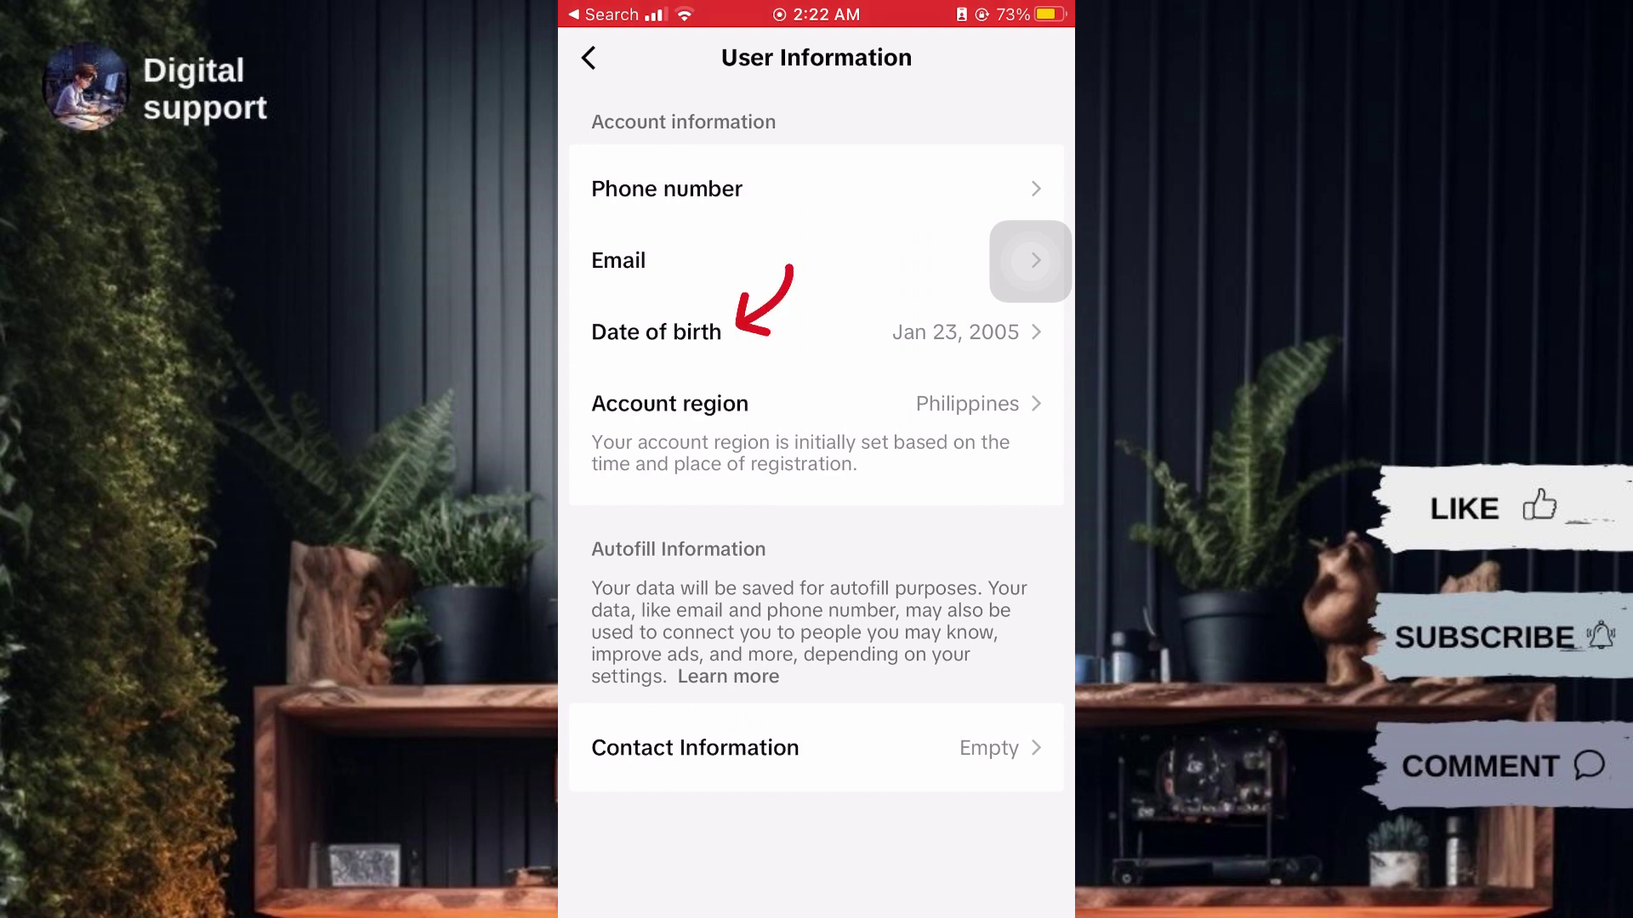
Step: Open the date of birth editor to change the birthdate to March 1, 2011
{"action": "left_click", "coordinate": [816, 332]}
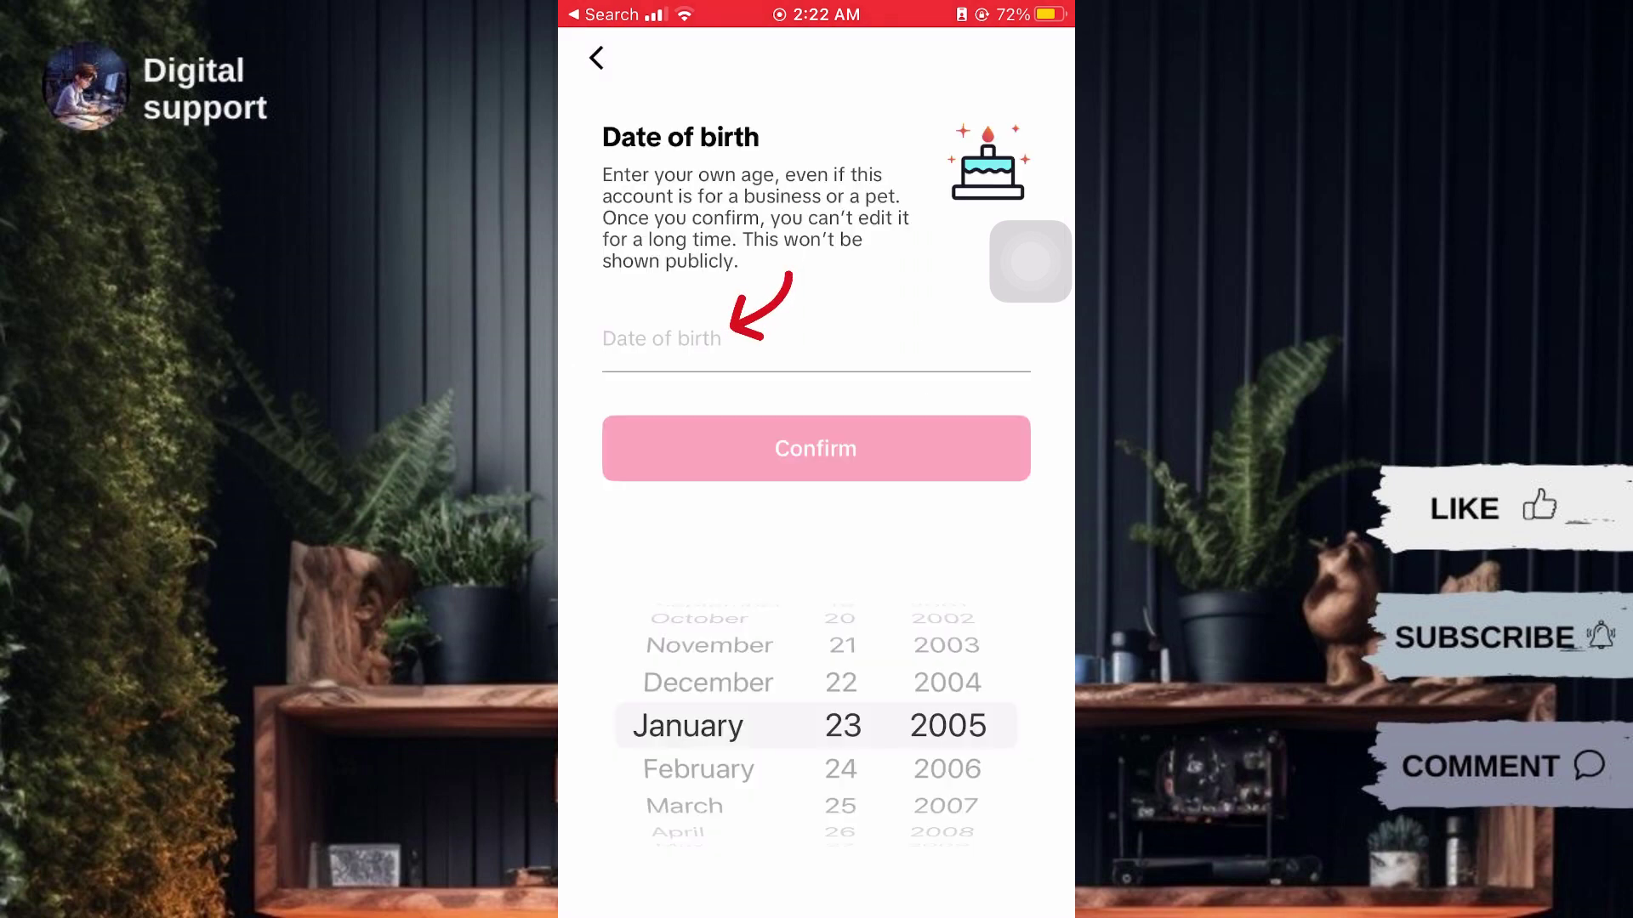
{"action": "scroll", "coordinate": [948, 725], "scroll_direction": "down", "scroll_amount": 1}
{"action": "scroll", "coordinate": [948, 724], "scroll_direction": "down", "scroll_amount": 1}
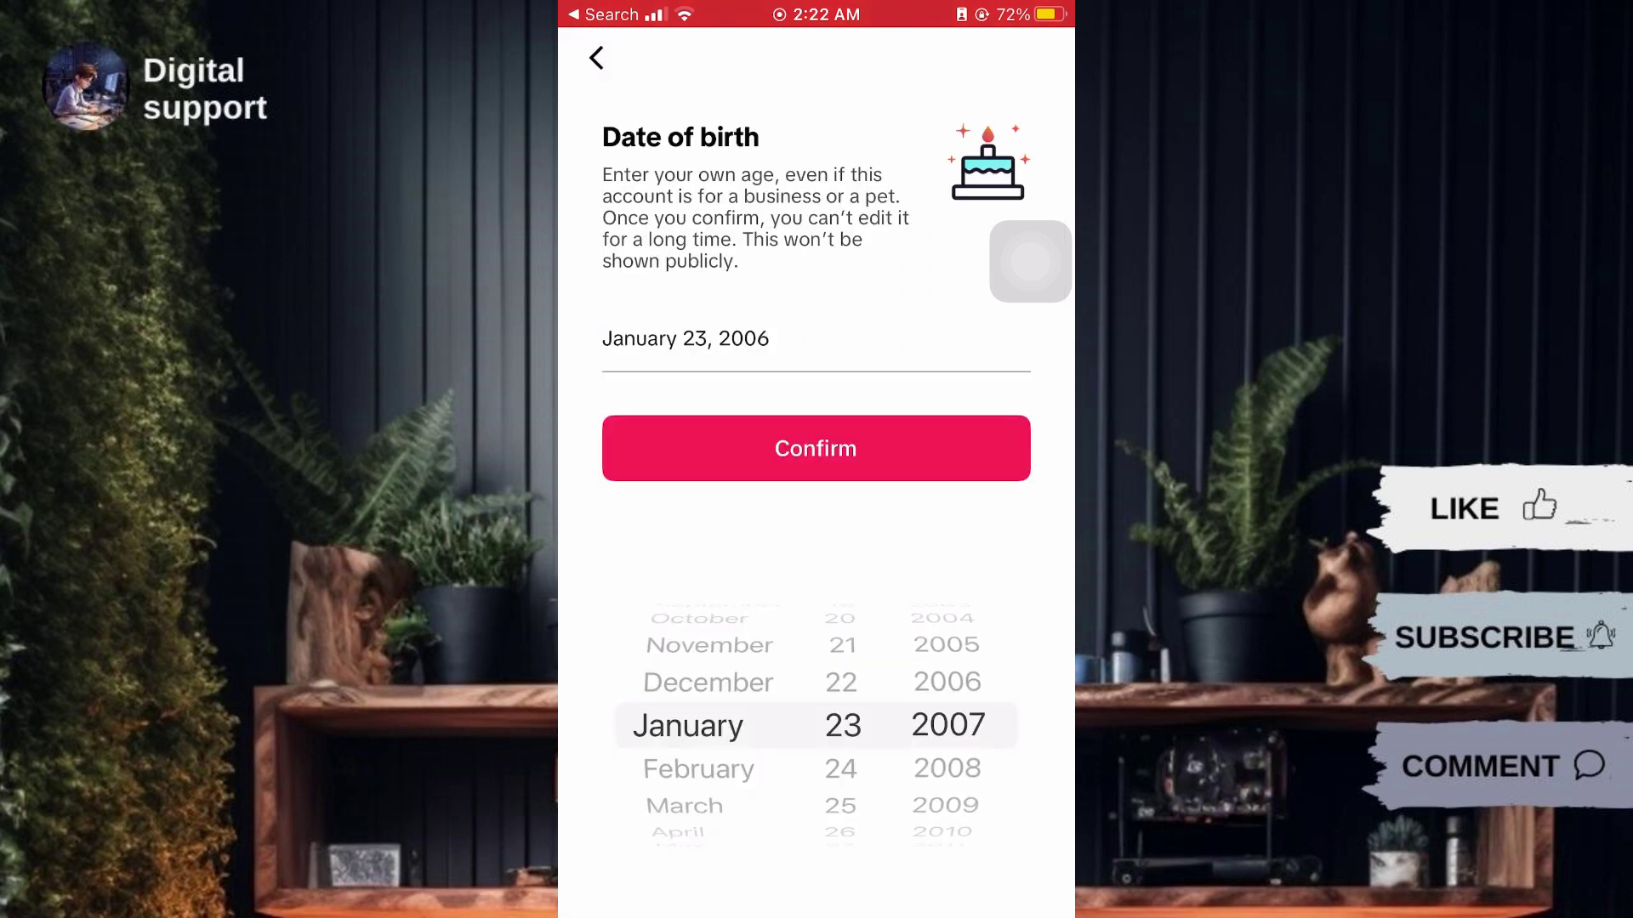
{"action": "scroll", "coordinate": [947, 725], "scroll_direction": "down", "scroll_amount": 1}
{"action": "scroll", "coordinate": [947, 724], "scroll_direction": "down", "scroll_amount": 3}
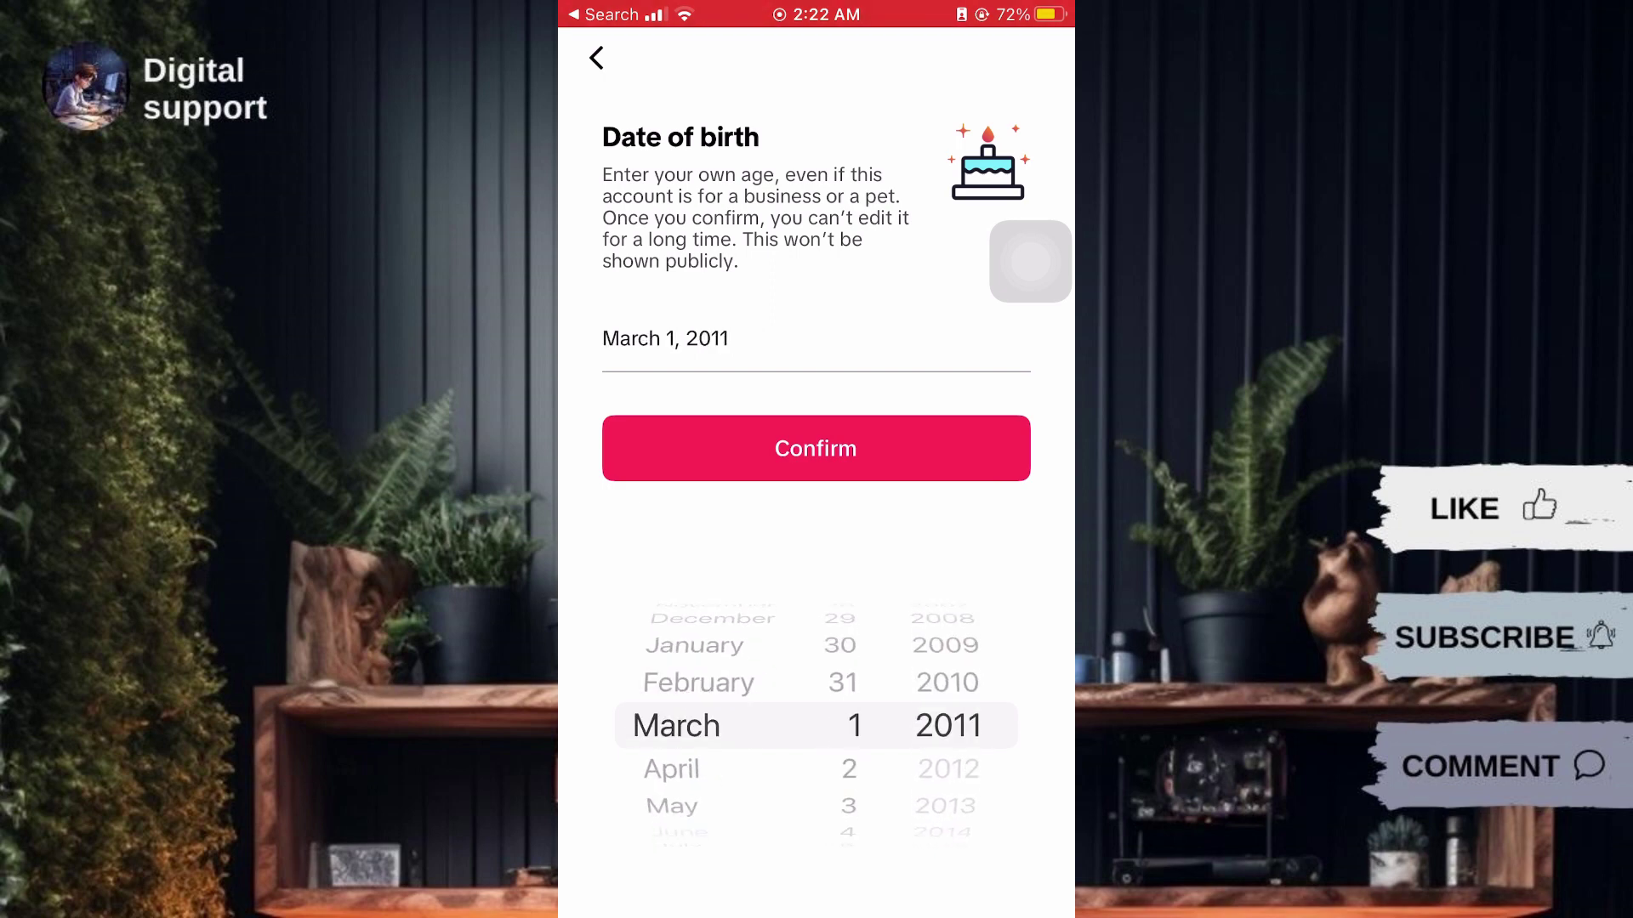
{"action": "scroll", "coordinate": [949, 725], "scroll_direction": "up", "scroll_amount": 7}
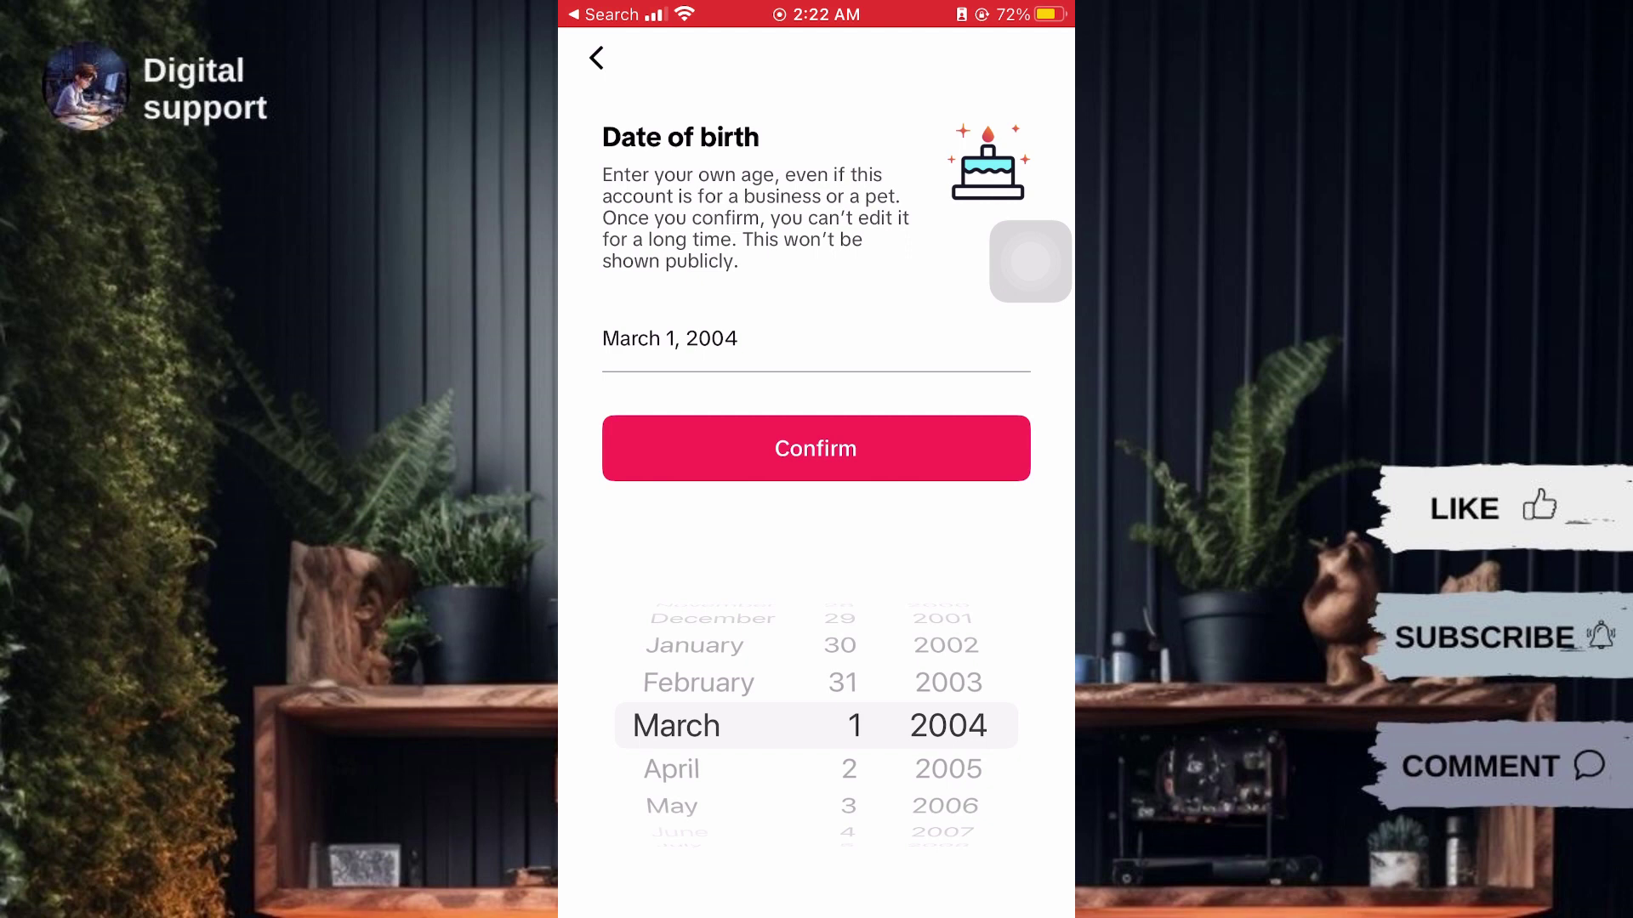
{"action": "scroll", "coordinate": [948, 725], "scroll_direction": "down", "scroll_amount": 5}
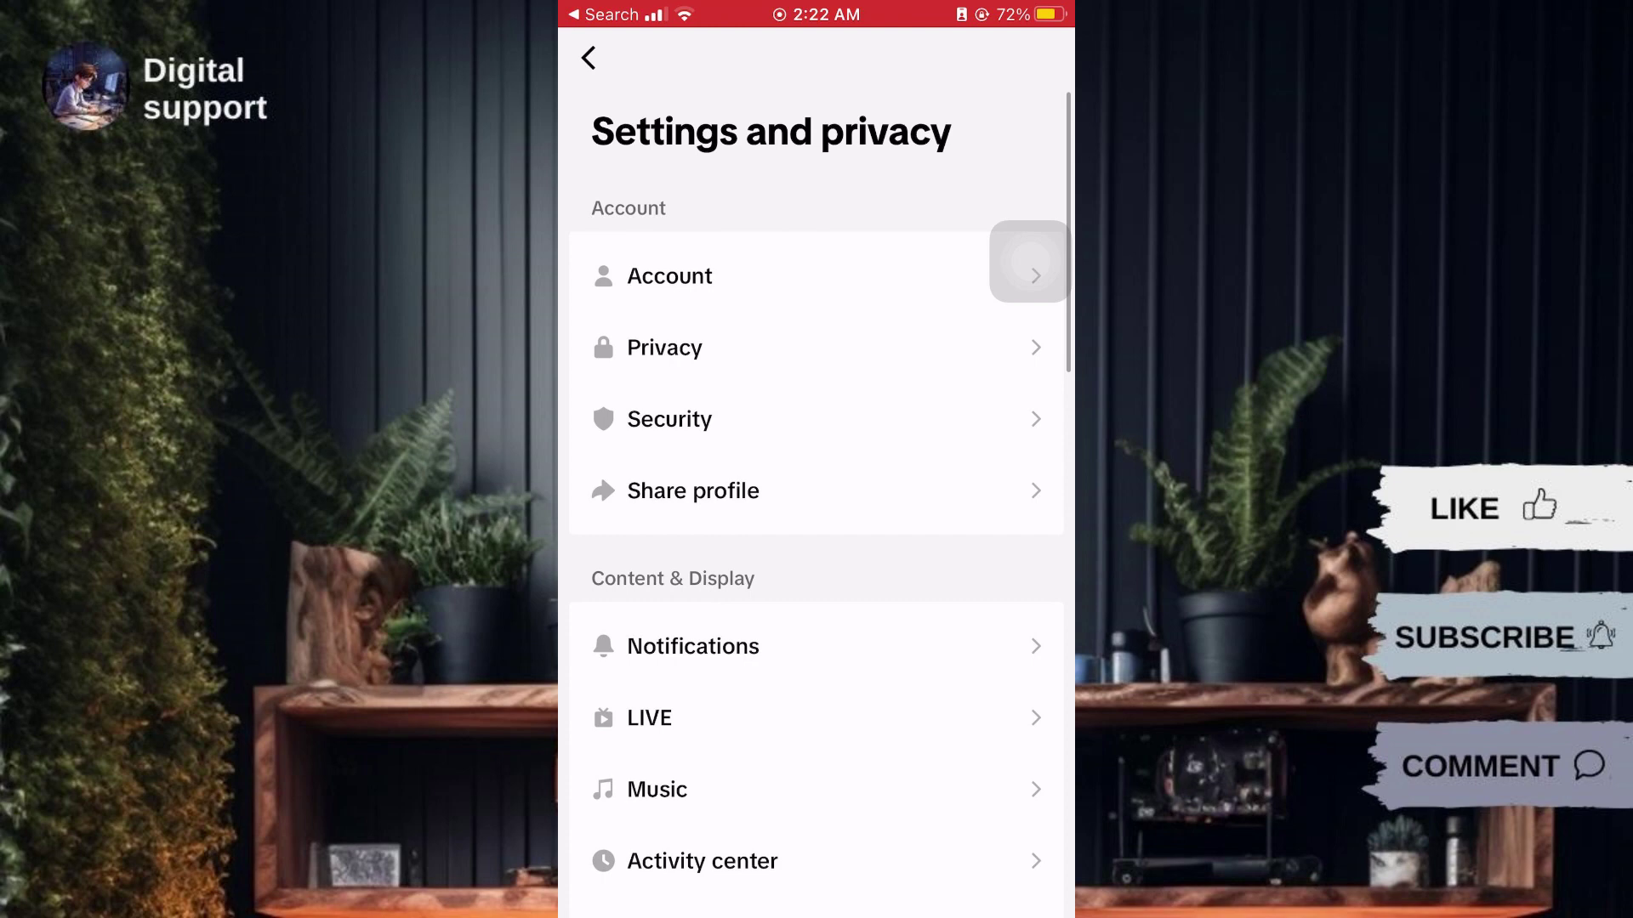
{"action": "scroll", "coordinate": [817, 497], "scroll_direction": "down", "scroll_amount": 2}
{"action": "scroll", "coordinate": [818, 498], "scroll_direction": "down", "scroll_amount": 5}
{"action": "scroll", "coordinate": [817, 498], "scroll_direction": "down", "scroll_amount": 10}
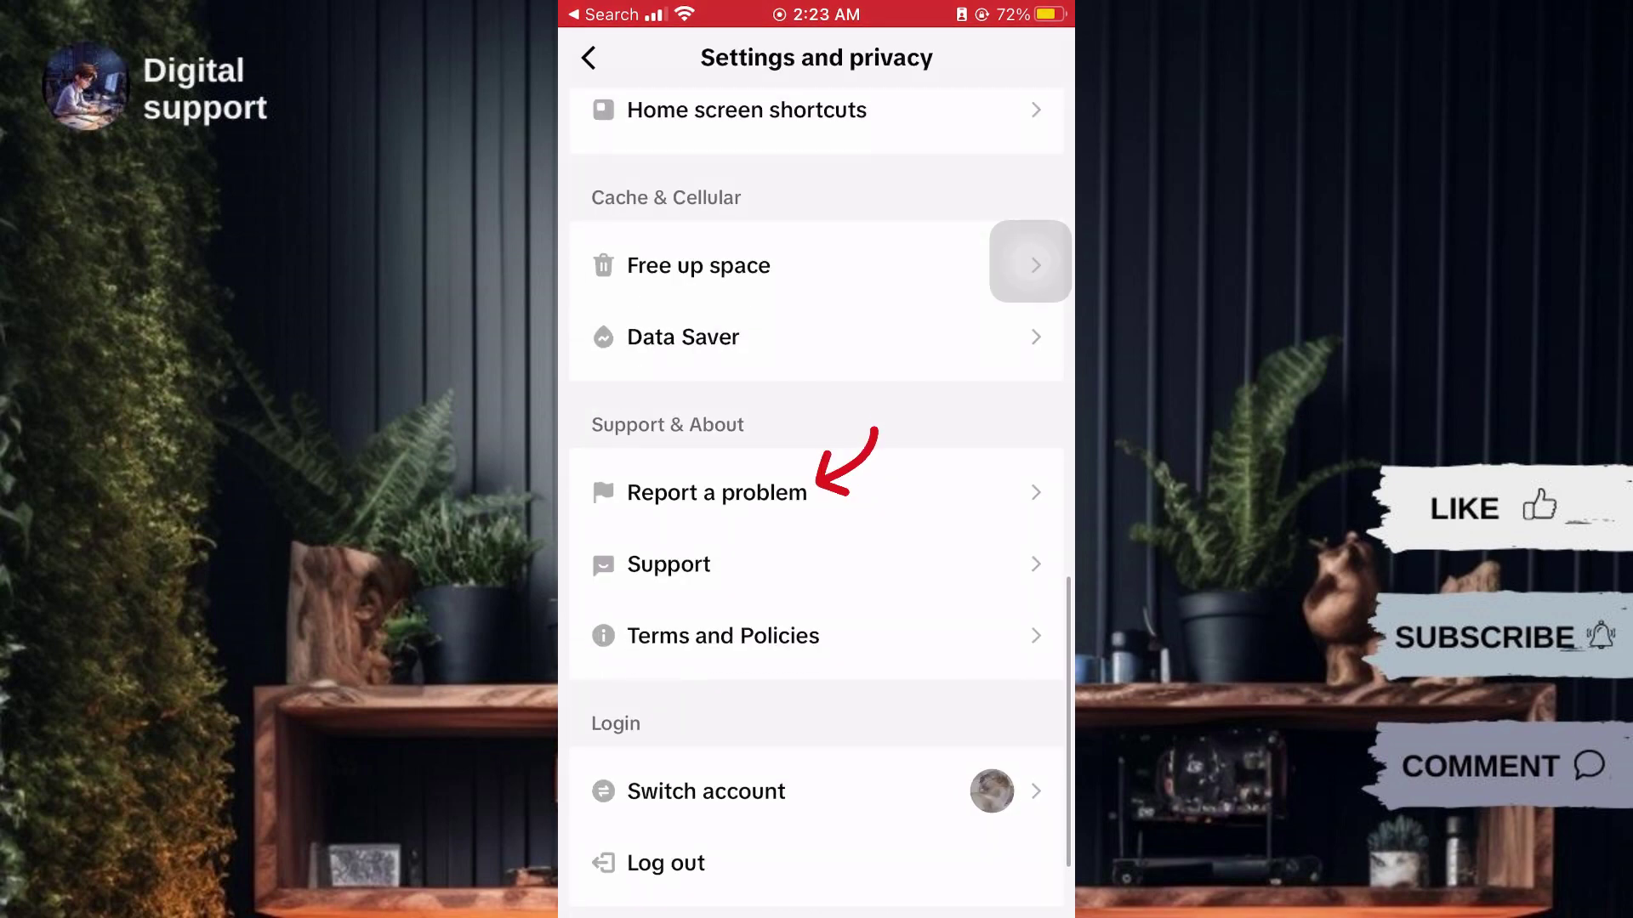
Step: Open Report a problem and expand the Account and profile topics
{"action": "left_click", "coordinate": [717, 493]}
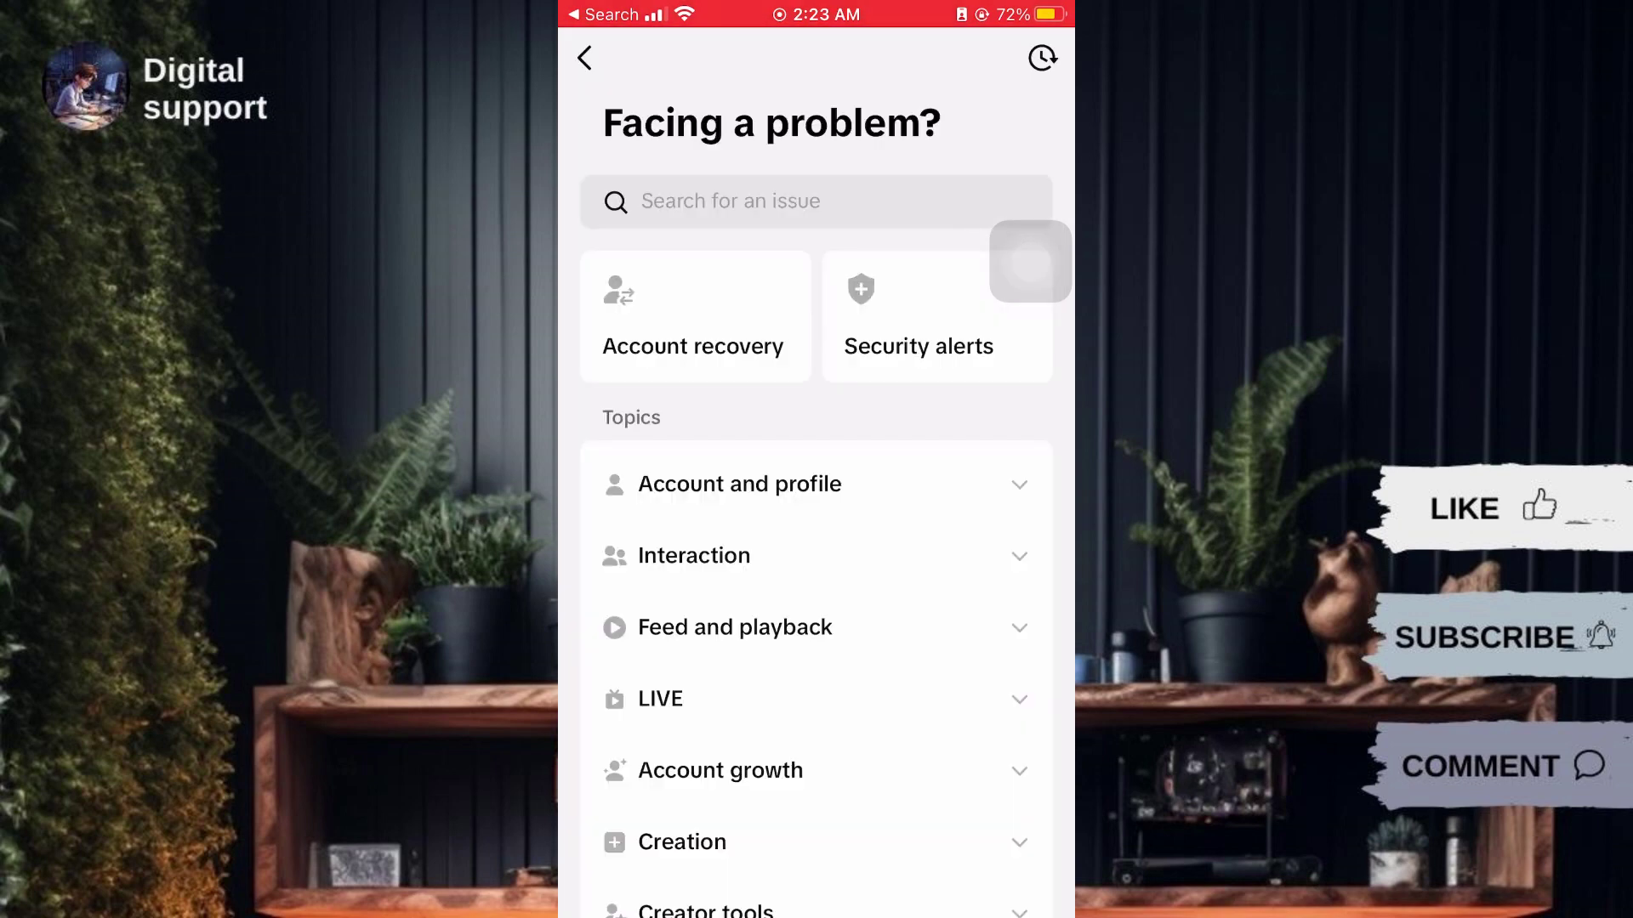
{"action": "left_click", "coordinate": [738, 483]}
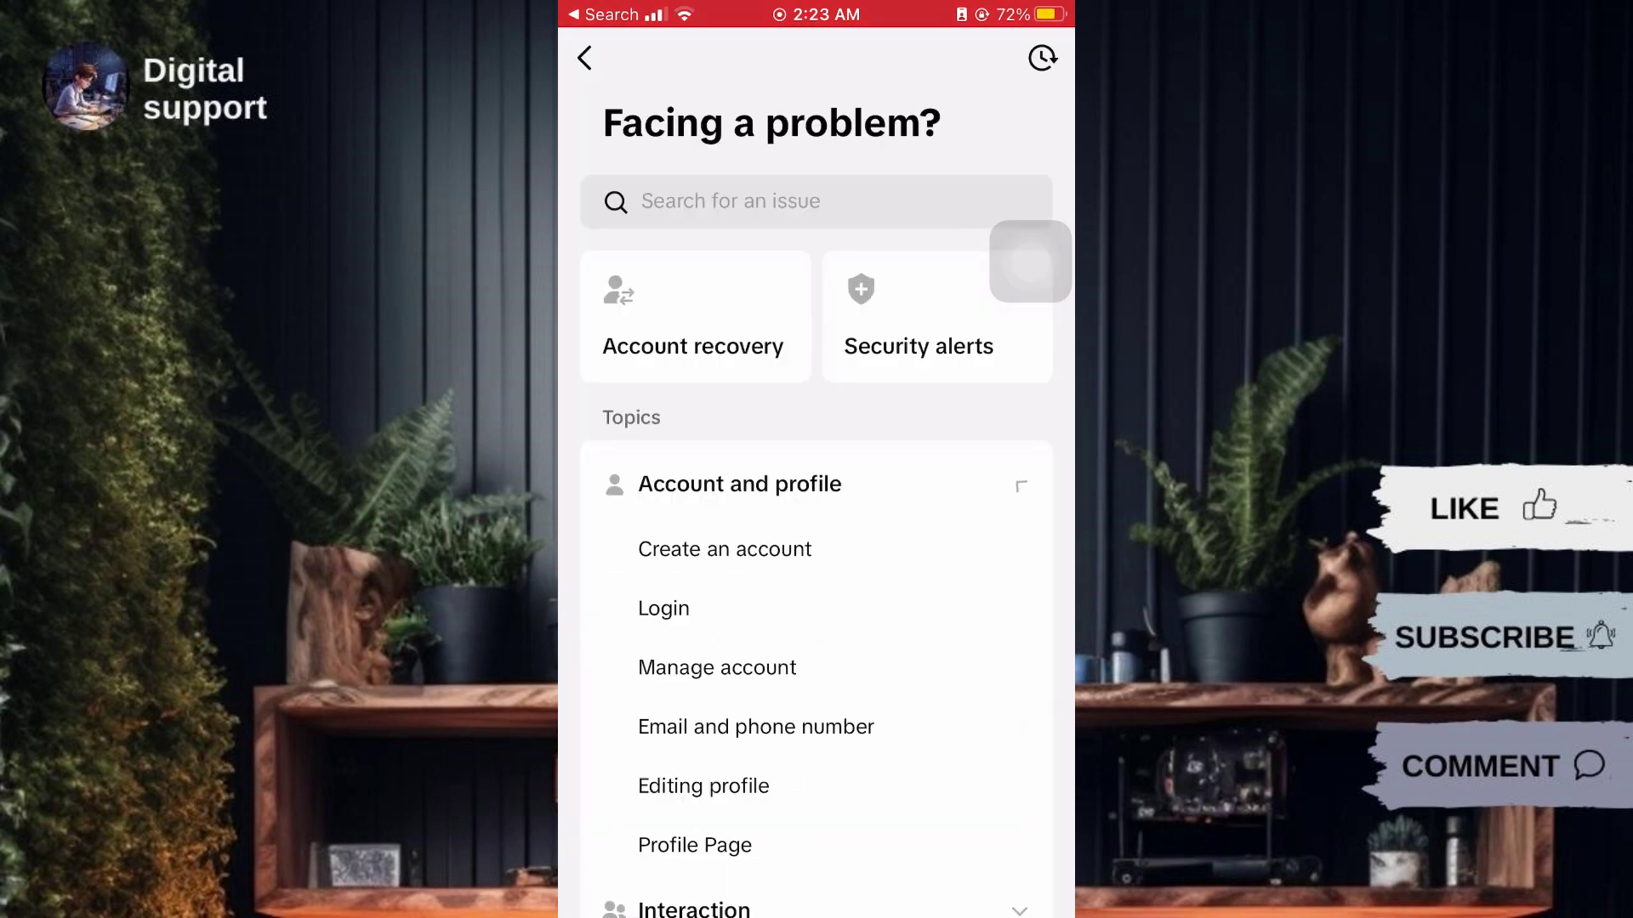
{"action": "scroll", "coordinate": [817, 510], "scroll_direction": "down", "scroll_amount": 3}
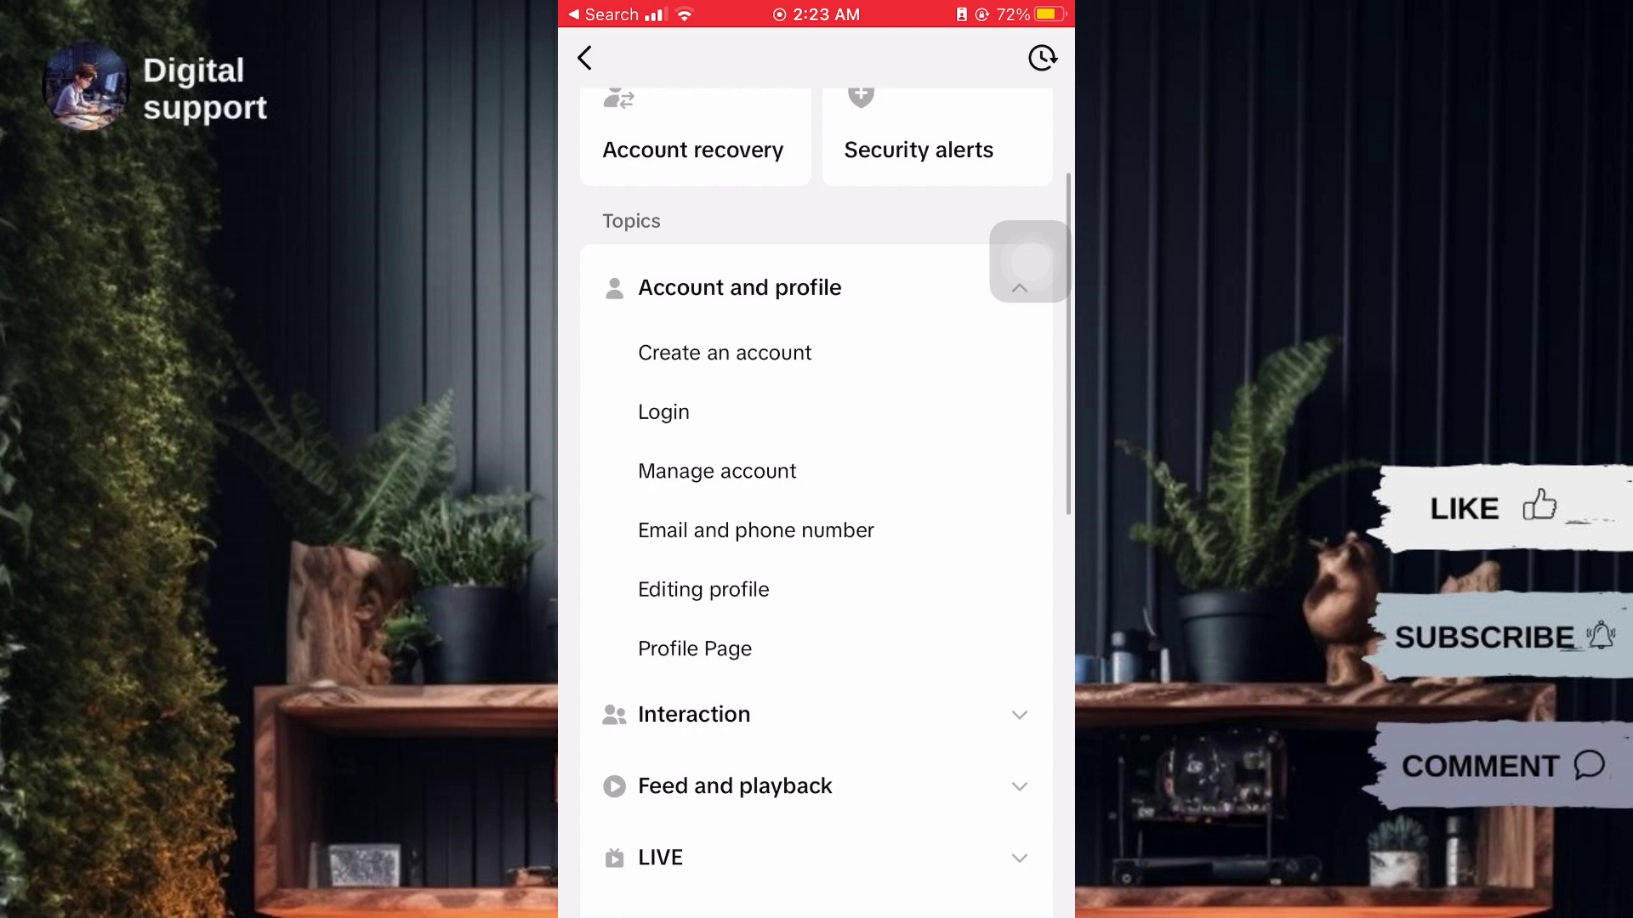
Step: Open the Editing profile 'Other' help article and request further help
{"action": "left_click", "coordinate": [694, 715]}
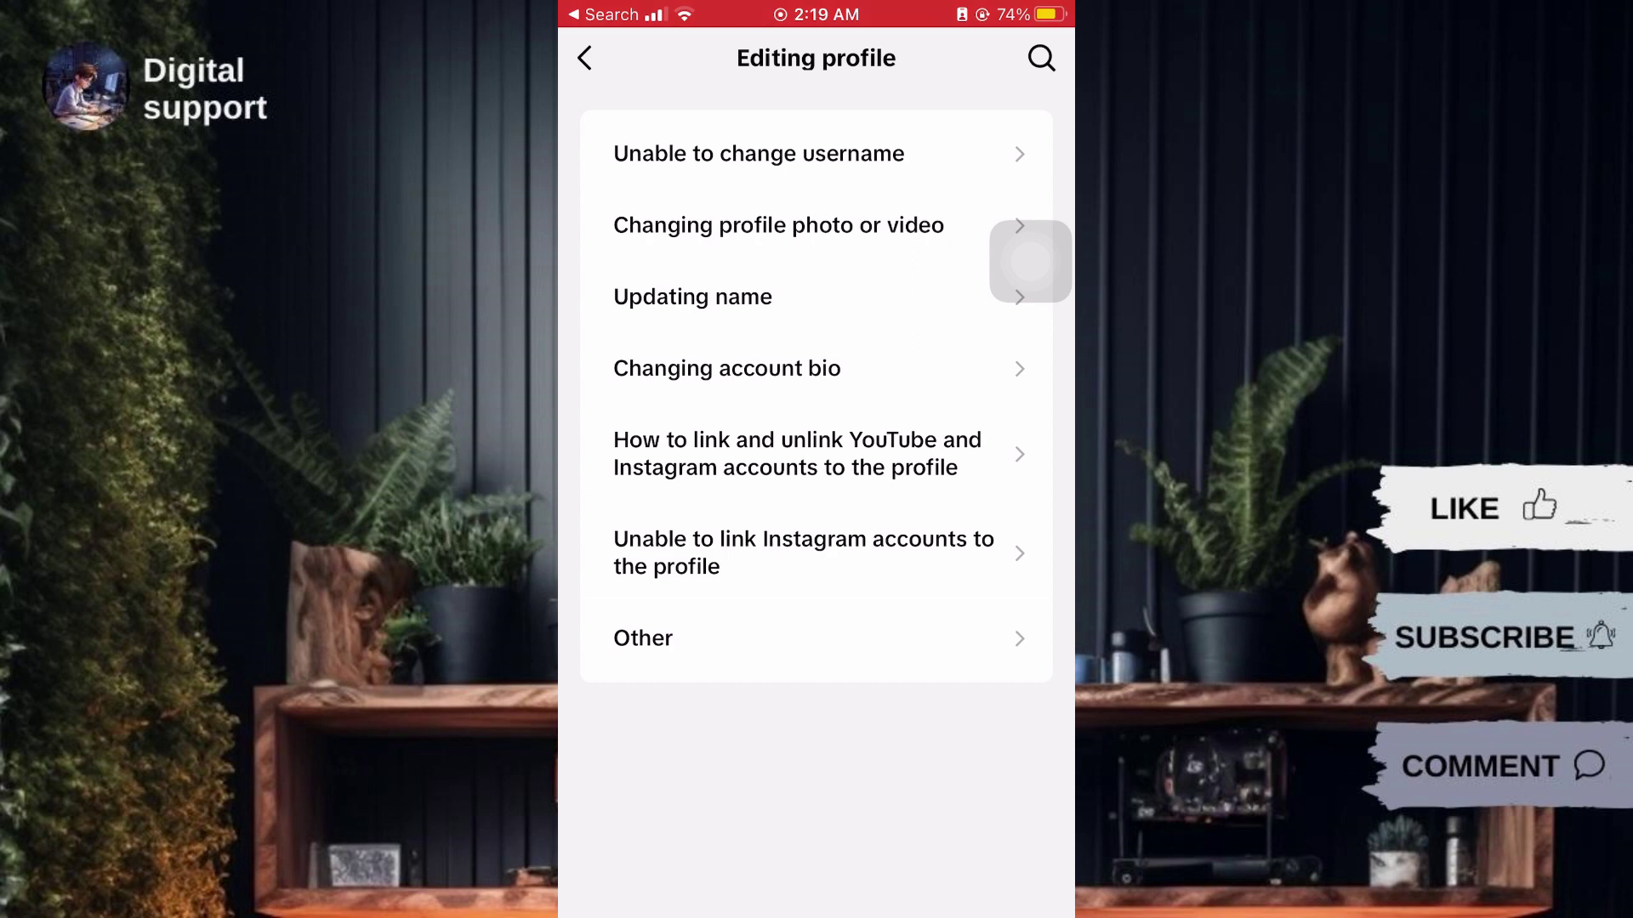
{"action": "left_click", "coordinate": [642, 638]}
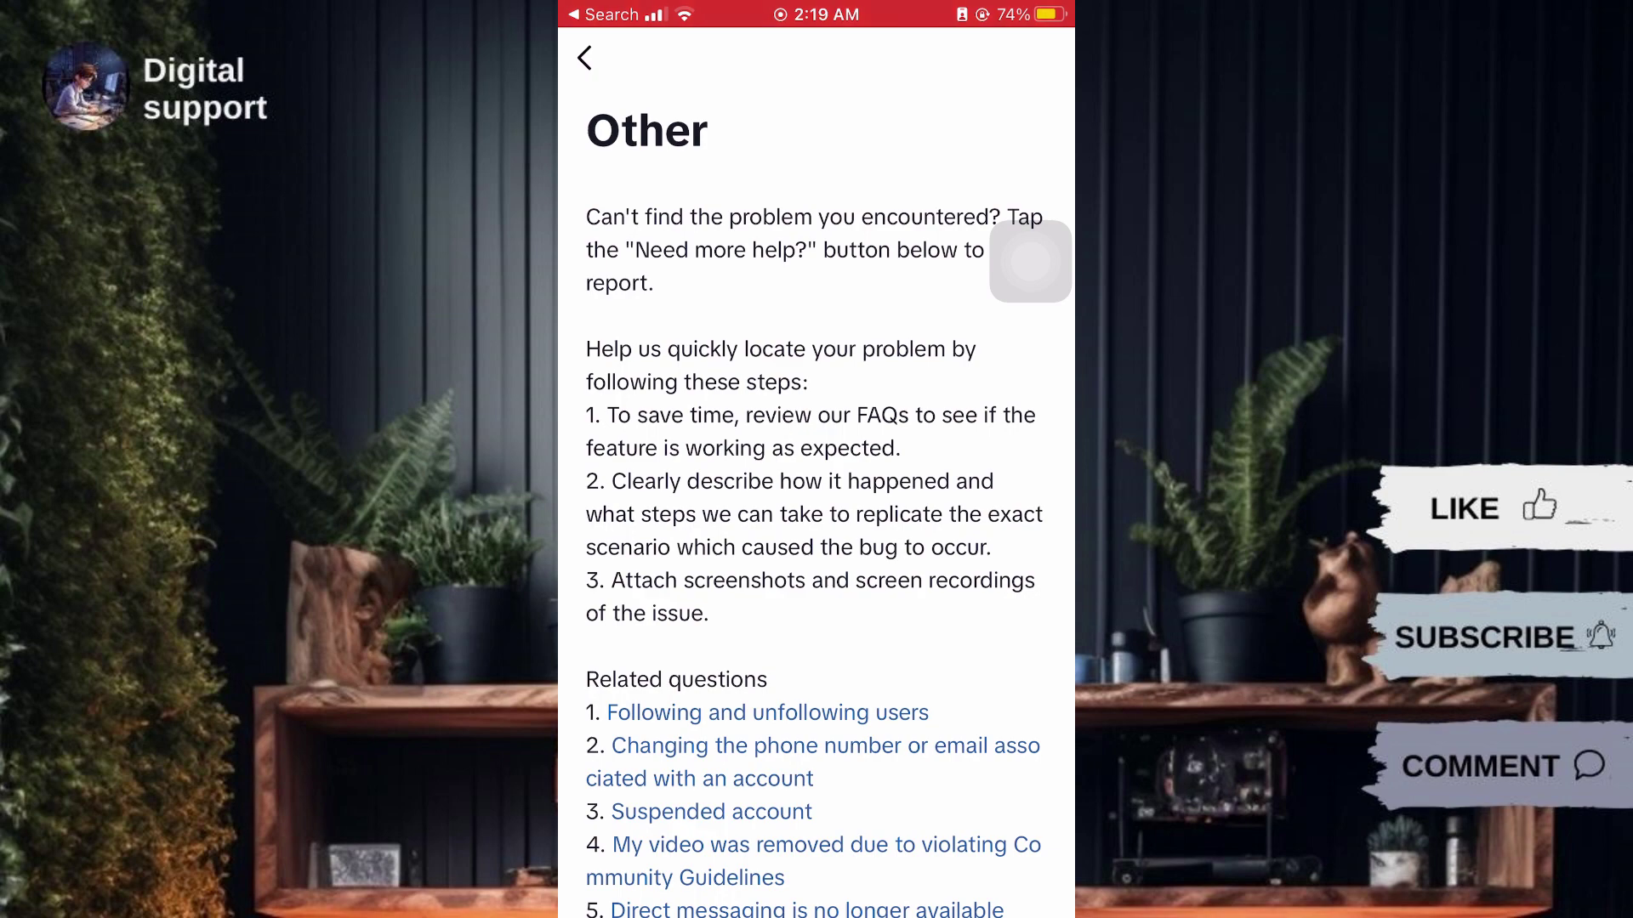
{"action": "scroll", "coordinate": [817, 511], "scroll_direction": "down", "scroll_amount": 5}
{"action": "left_click", "coordinate": [676, 843]}
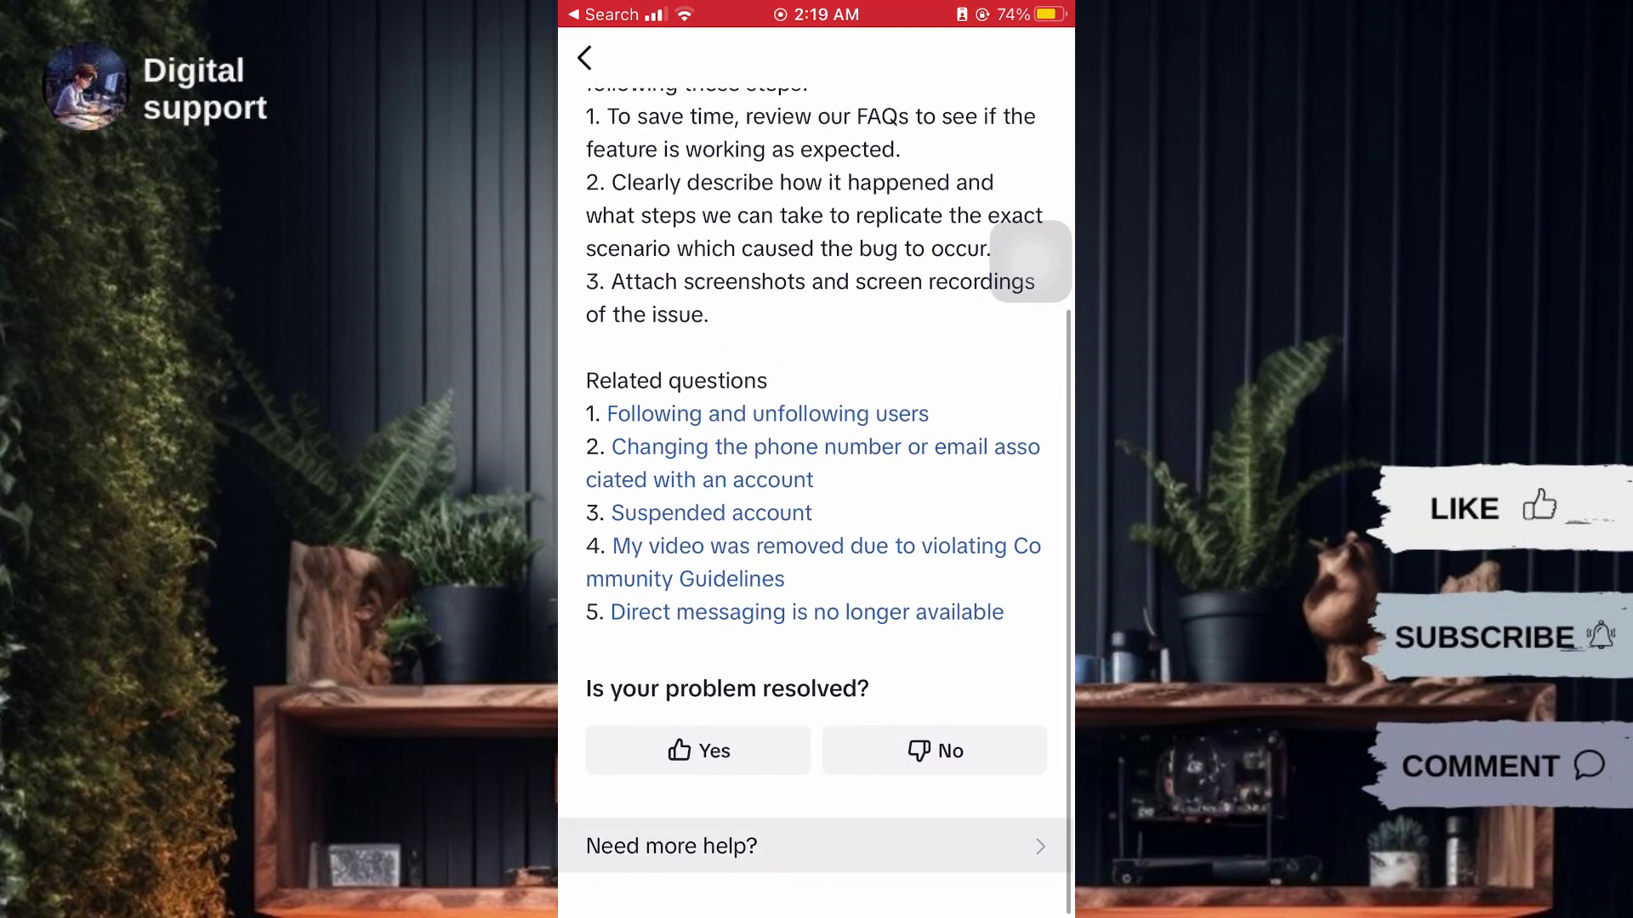